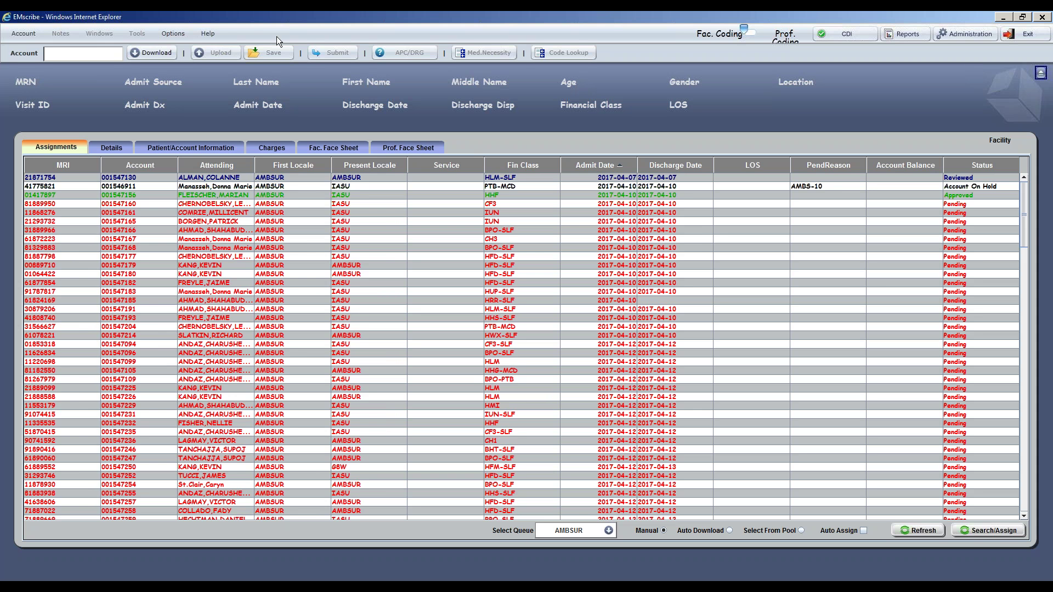
# Step: Open the Account menu over the AMBSUR assignments worklist
pyautogui.click(23, 33)
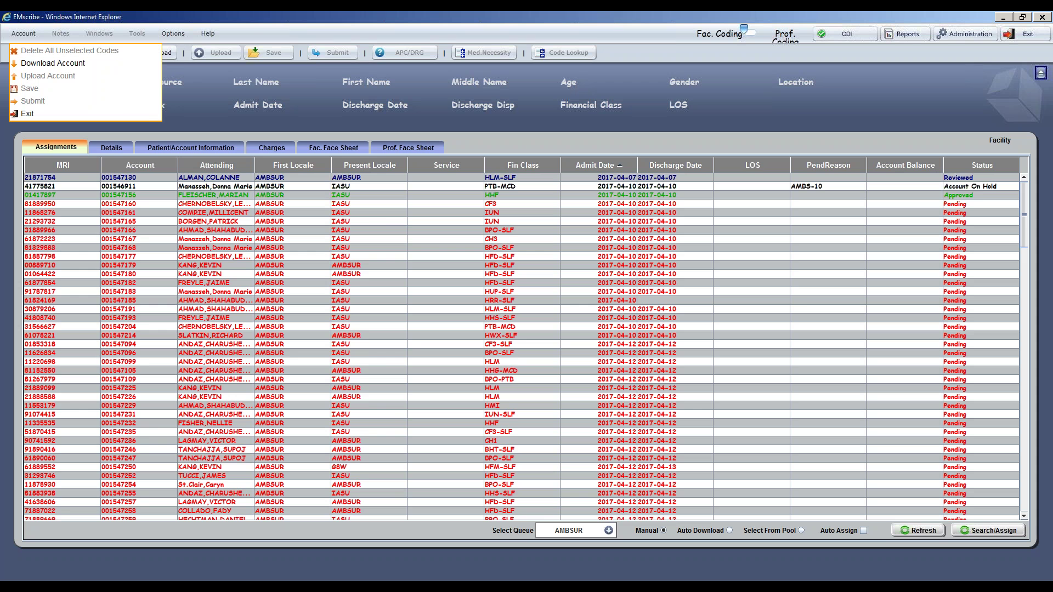
# Step: Close the Account menu, then look over the Options menu items without changing anything
pyautogui.click(35, 34)
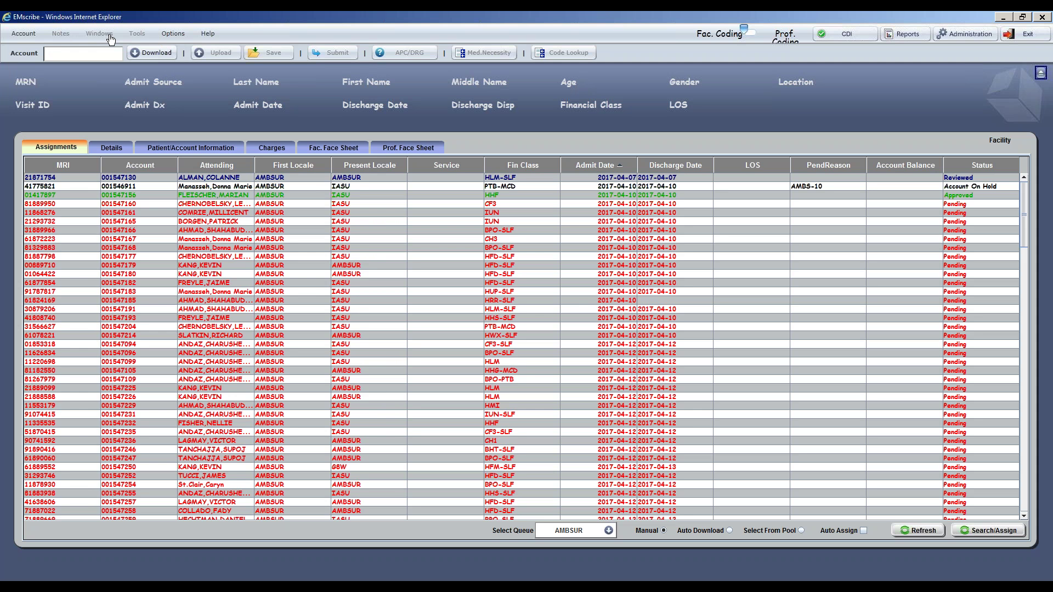
pyautogui.click(173, 34)
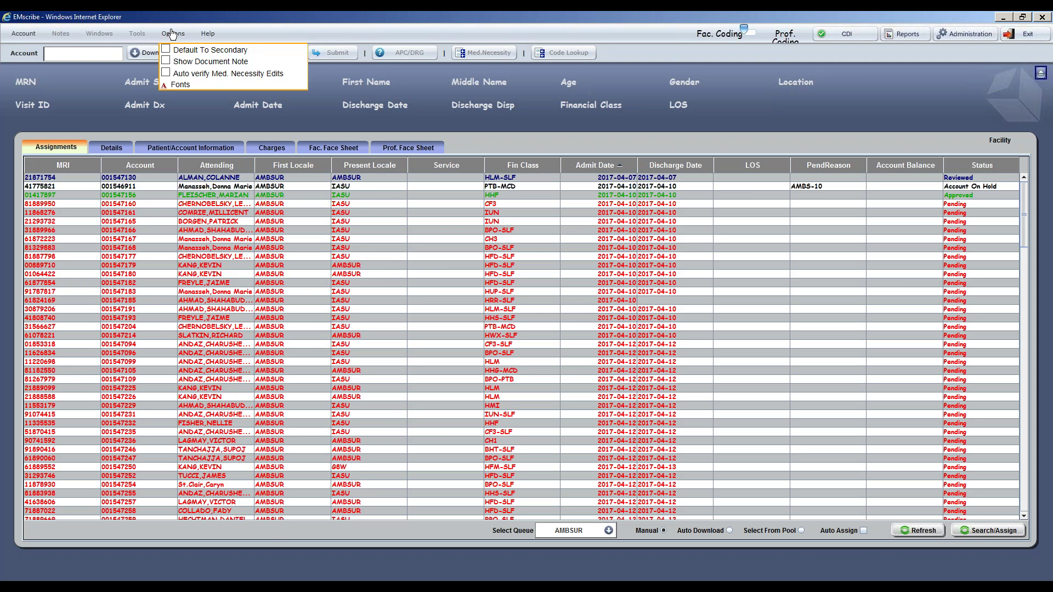
pyautogui.click(176, 86)
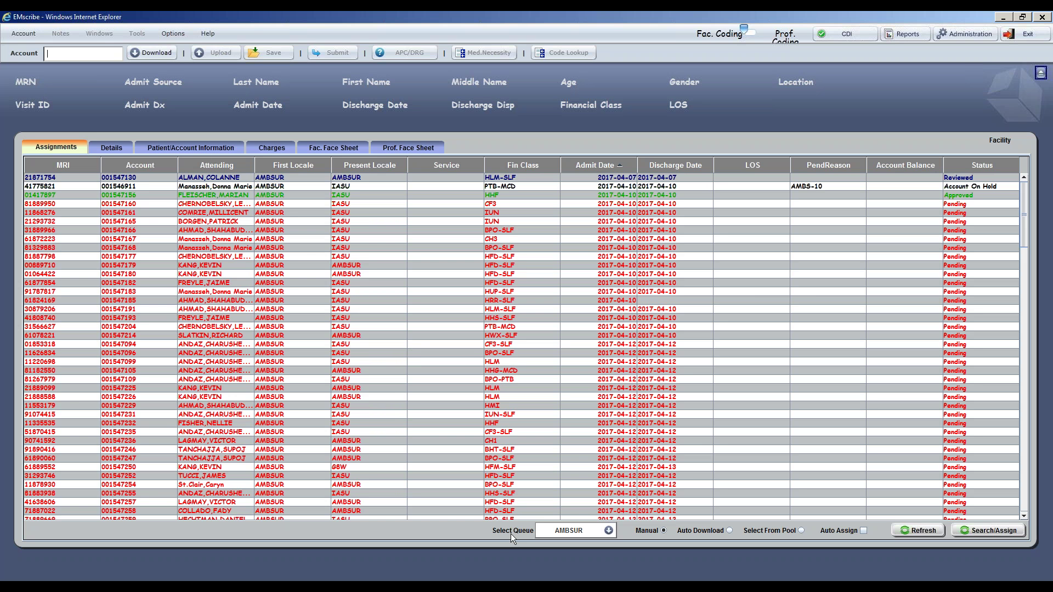
# Step: Drop down the Select Queue list to show AMBSUR, APPE, ARAD, ATRANS, ER and ERSEE
pyautogui.click(608, 531)
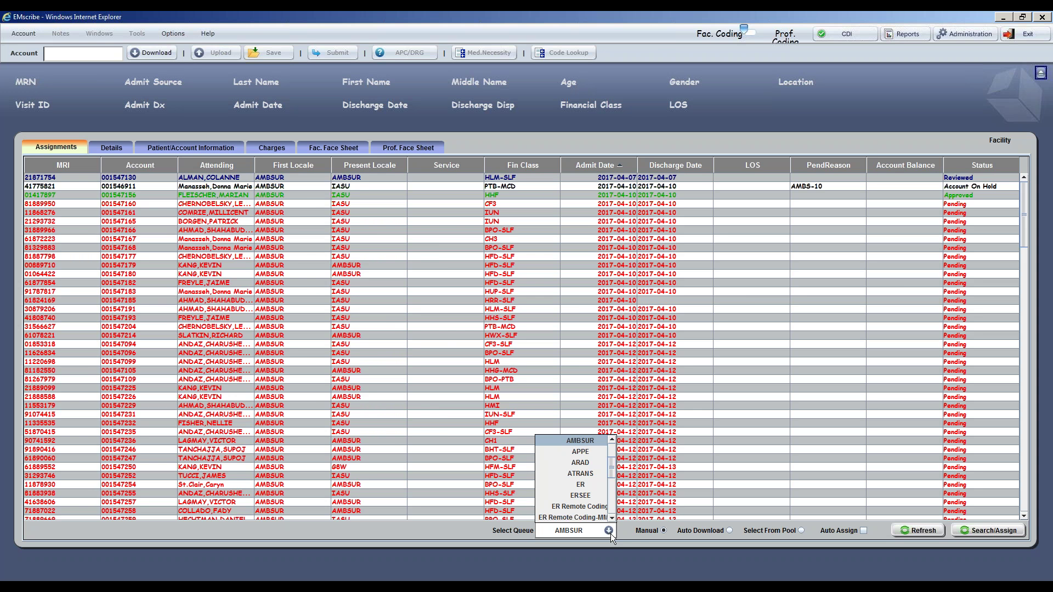
# Step: Close the Select Queue list, keeping the worklist on the AMBSUR queue
pyautogui.click(633, 534)
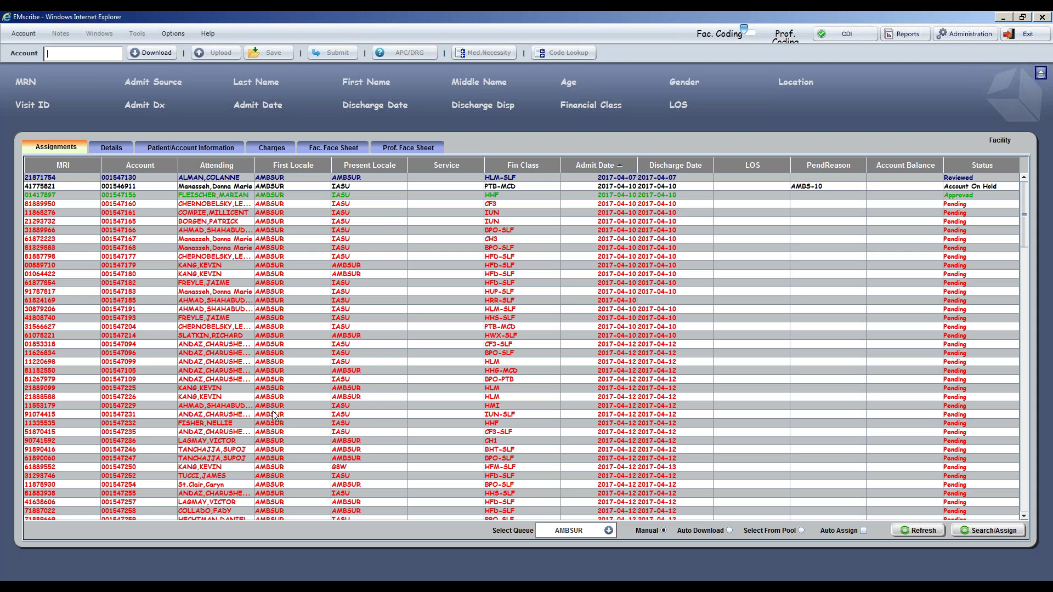
# Step: Load the first AMBSUR account into Details and dismiss the idle-timeout warning
pyautogui.click(210, 180)
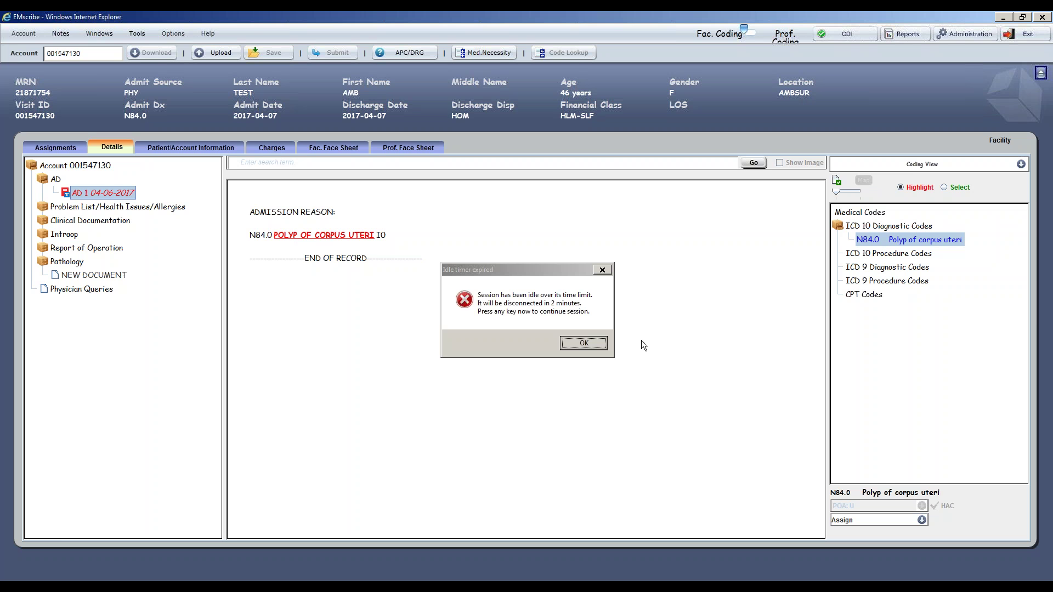
pyautogui.press('Return')
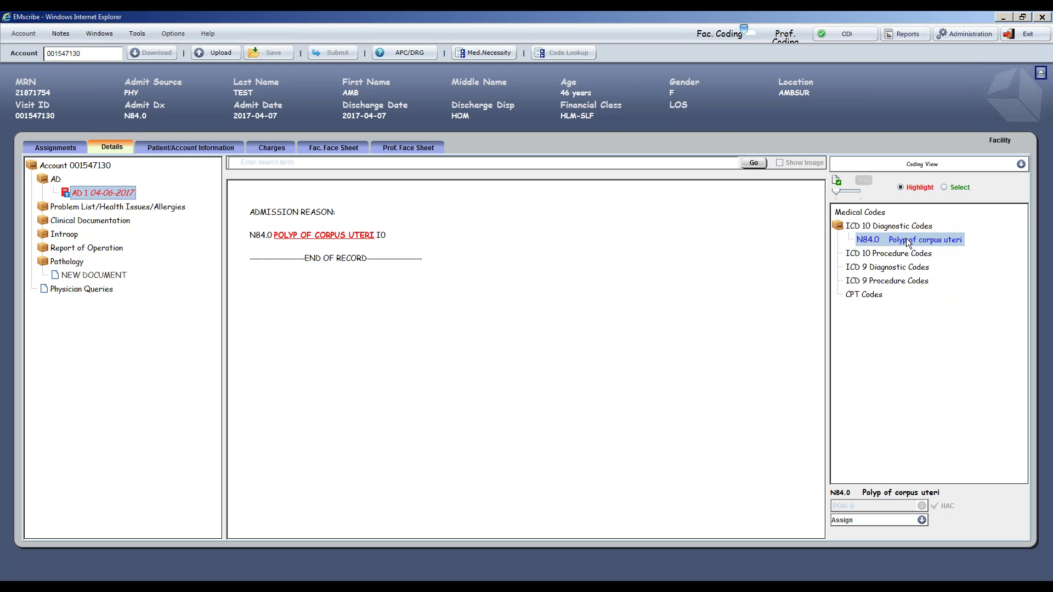
# Step: Select N84.0, narrow the Map slider to show only that code, and expand Report of Operation
pyautogui.click(904, 241)
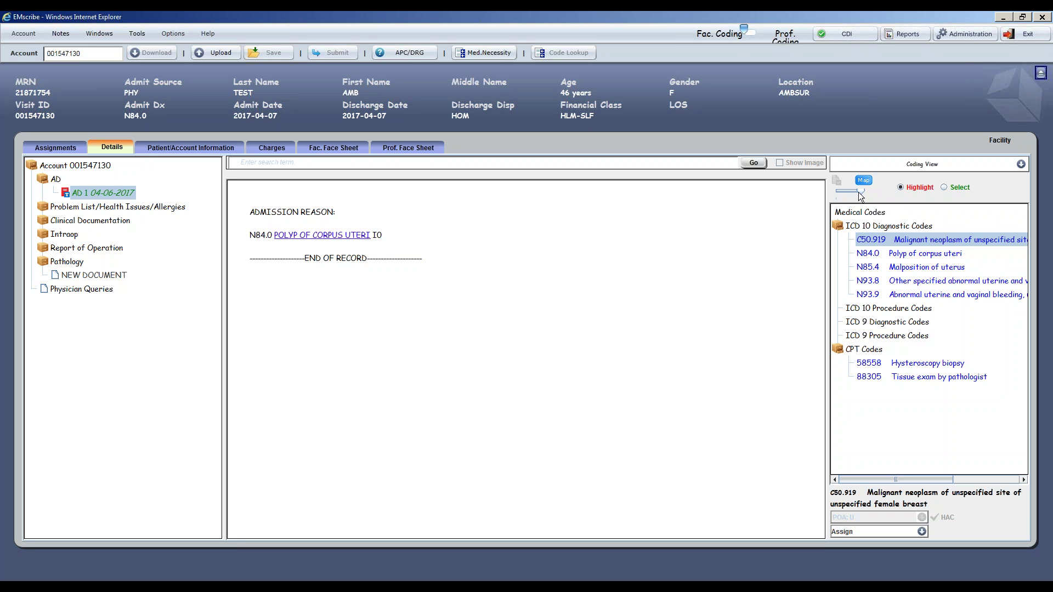
pyautogui.moveTo(865, 188); pyautogui.dragTo(824, 192)
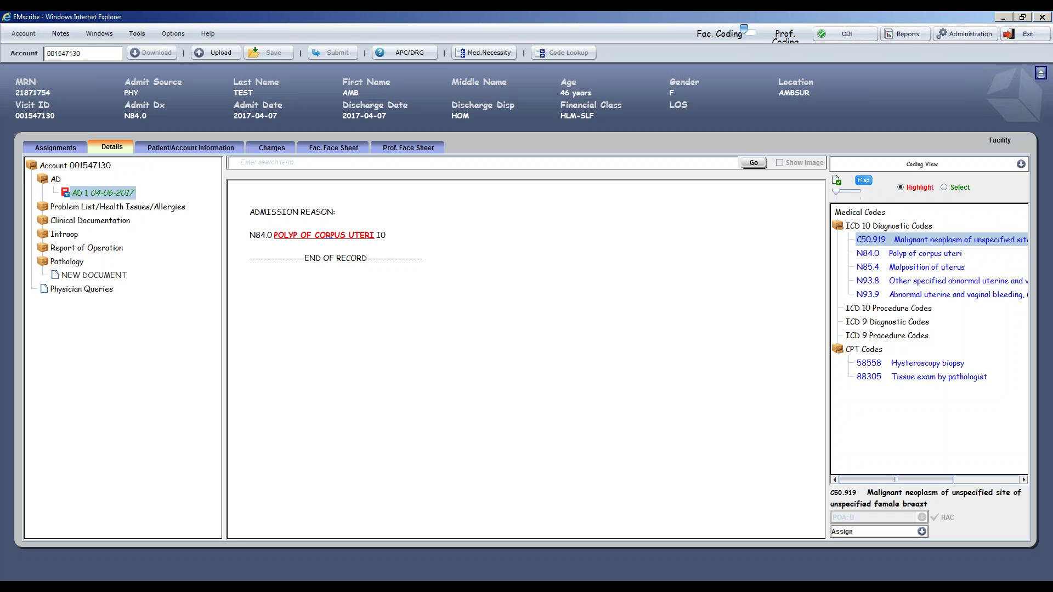
pyautogui.click(44, 249)
# Step: Open the 04-07-2017 operative report and review its evidence for N84.0, N85.4 and N93.8
pyautogui.click(55, 278)
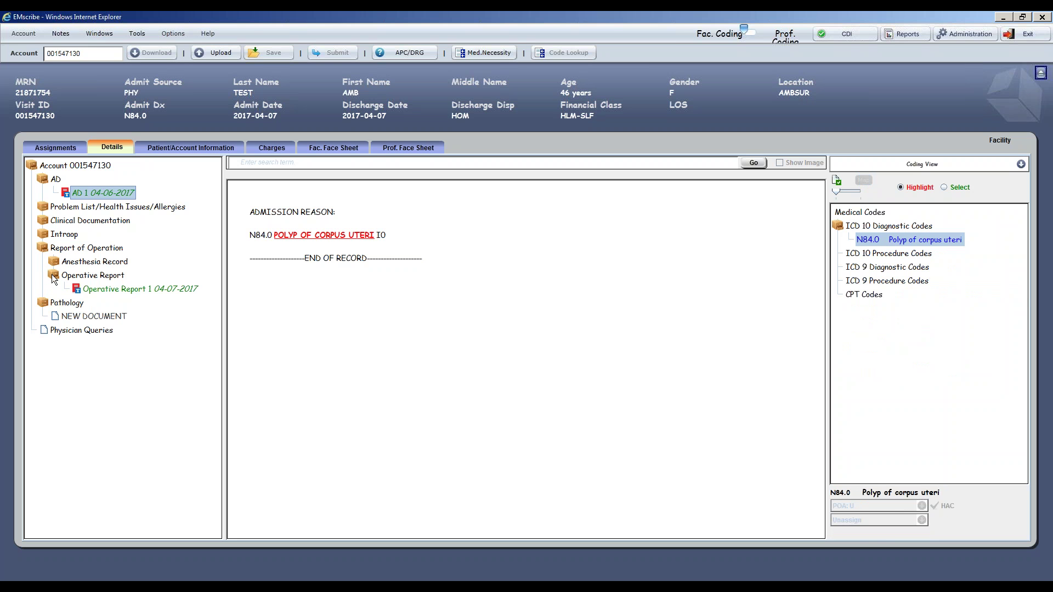
pyautogui.click(99, 290)
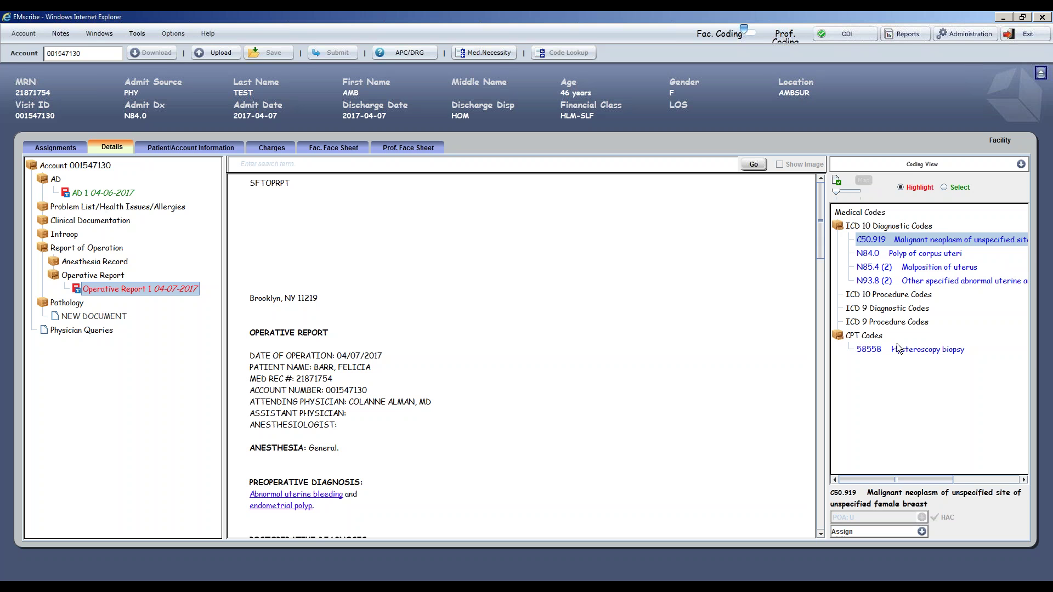
pyautogui.click(905, 254)
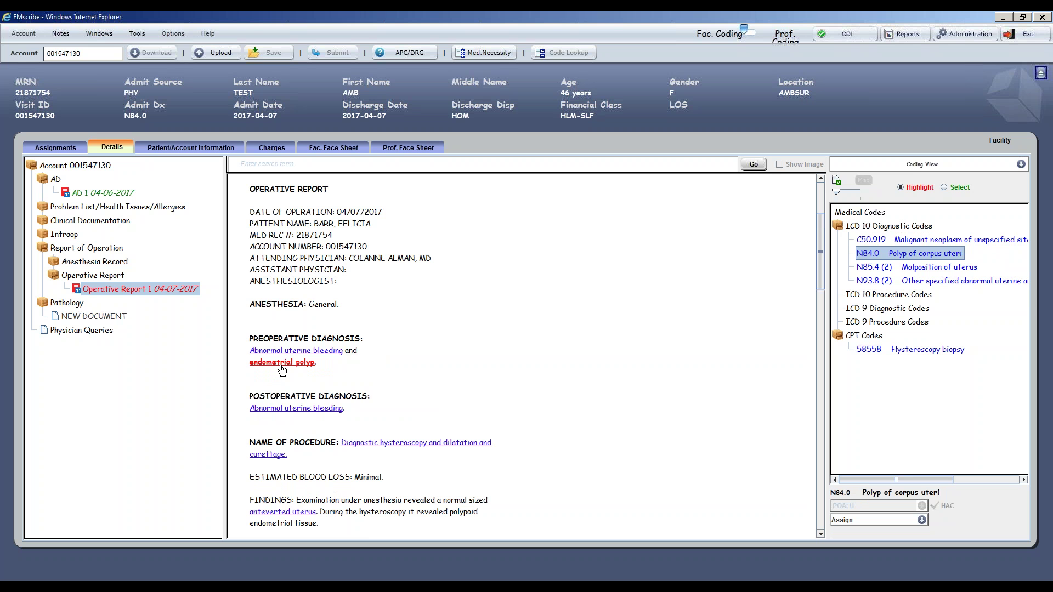
pyautogui.scroll(-2, 503, 380)
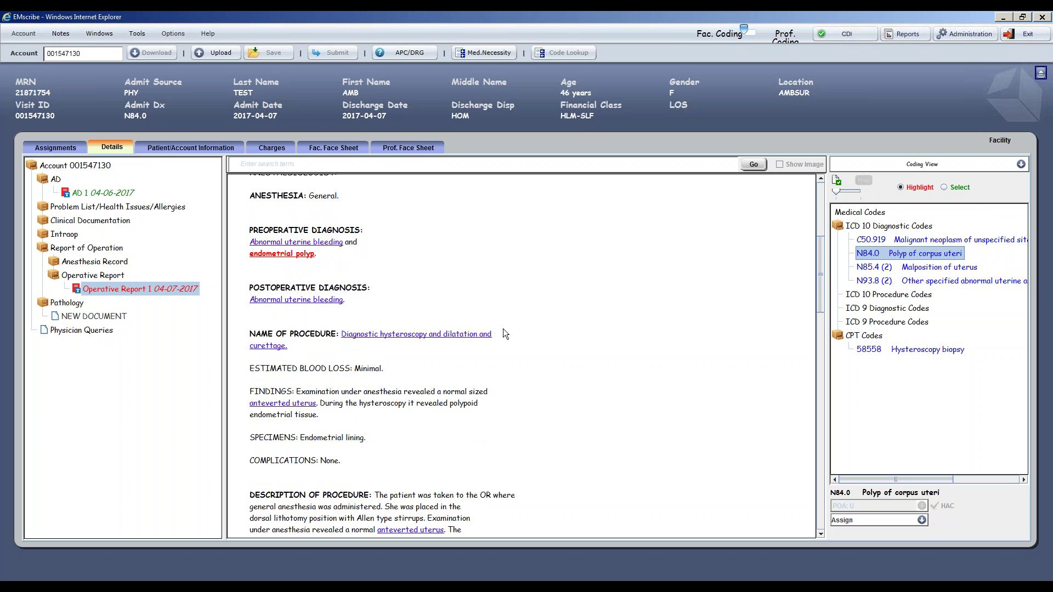
pyautogui.scroll(2, 504, 330)
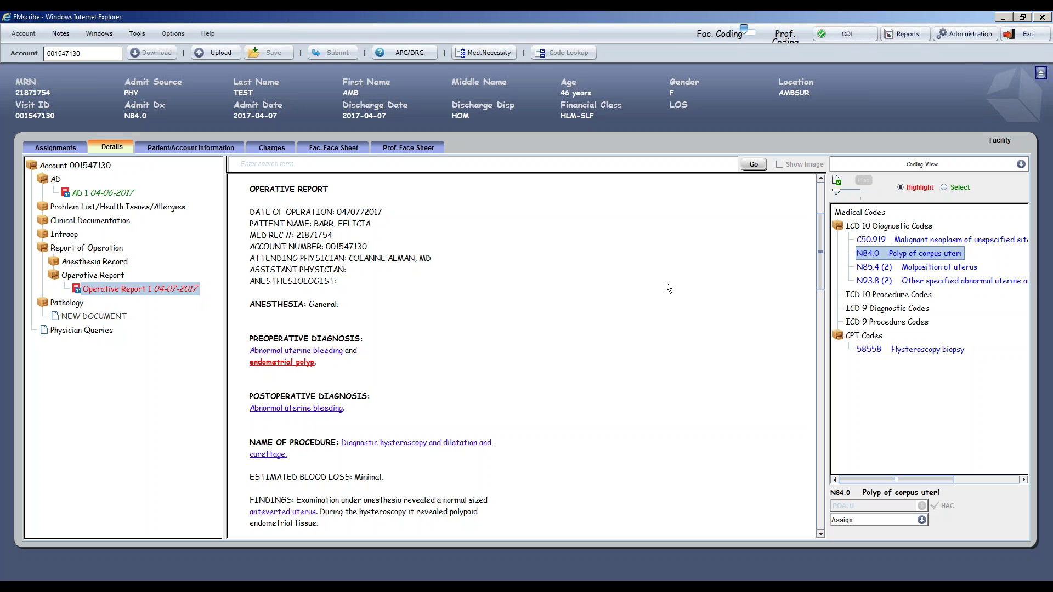
pyautogui.click(950, 268)
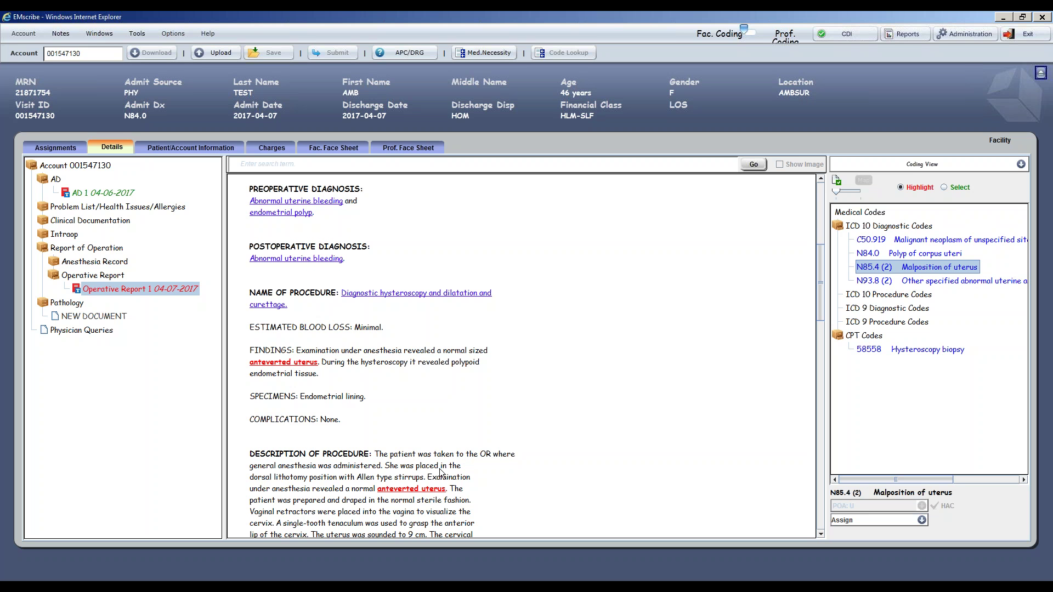
pyautogui.click(900, 282)
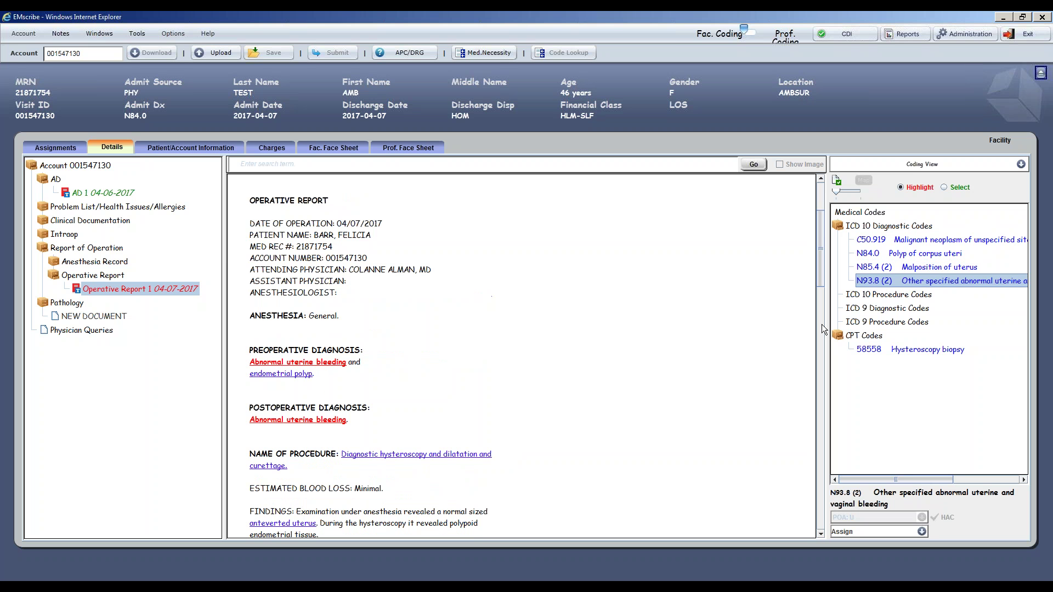
# Step: Assign N93.8 from the 'Abnormal uterine bleeding' text as the visit's principal diagnosis
pyautogui.click(328, 362)
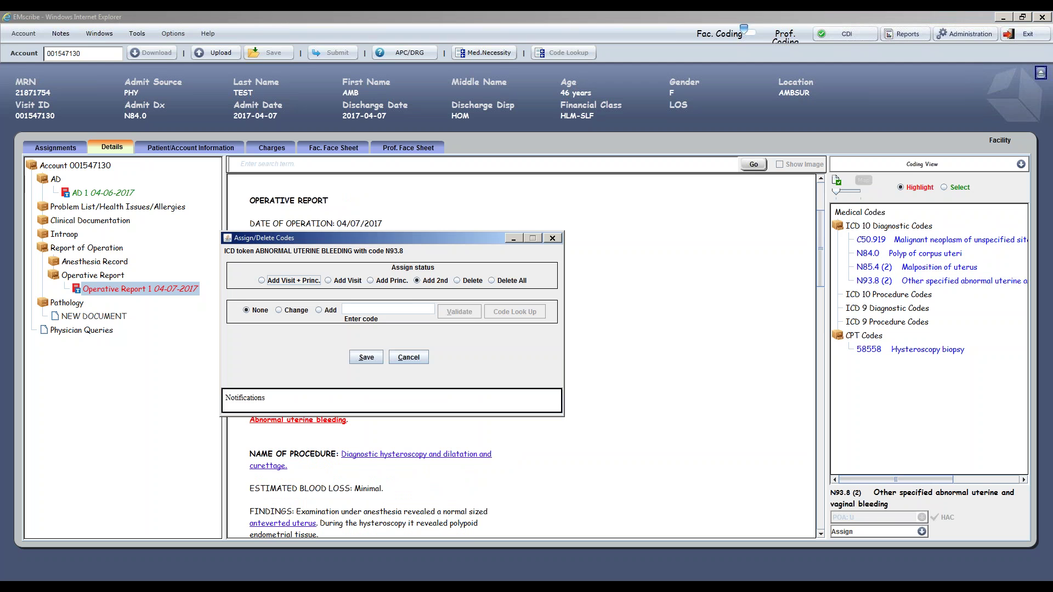
pyautogui.moveTo(347, 235); pyautogui.dragTo(546, 175)
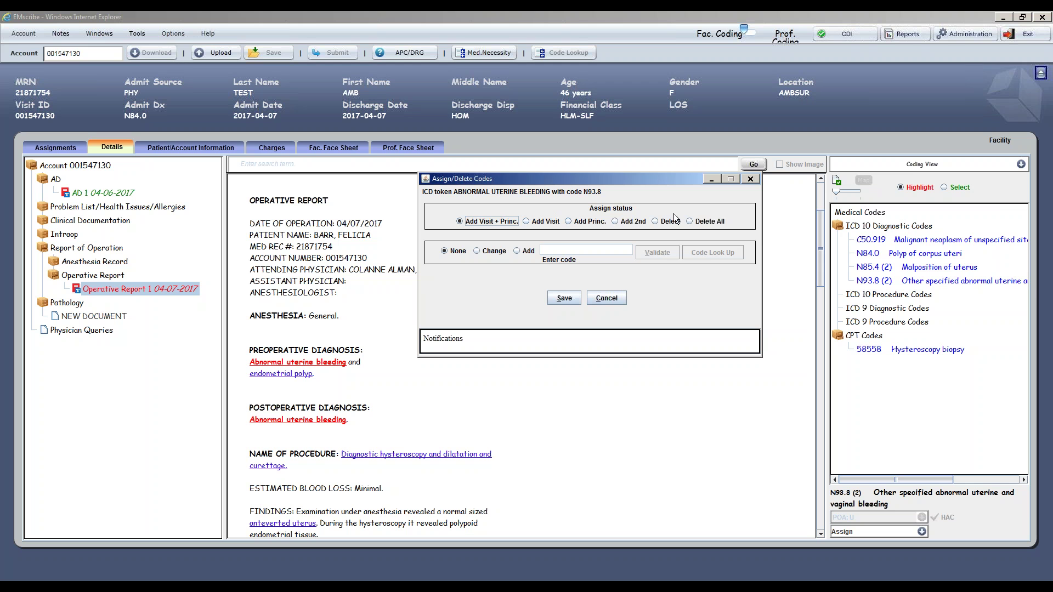
pyautogui.click(565, 299)
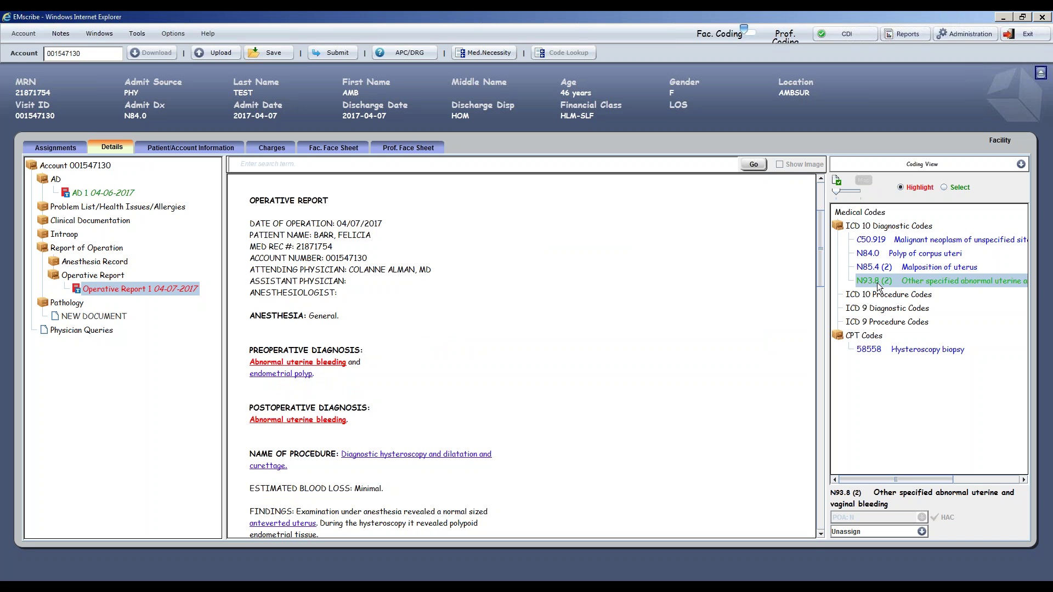
# Step: Assign CPT 58558 Hysteroscopy biopsy as the principal procedure under the attending physician
pyautogui.click(909, 351)
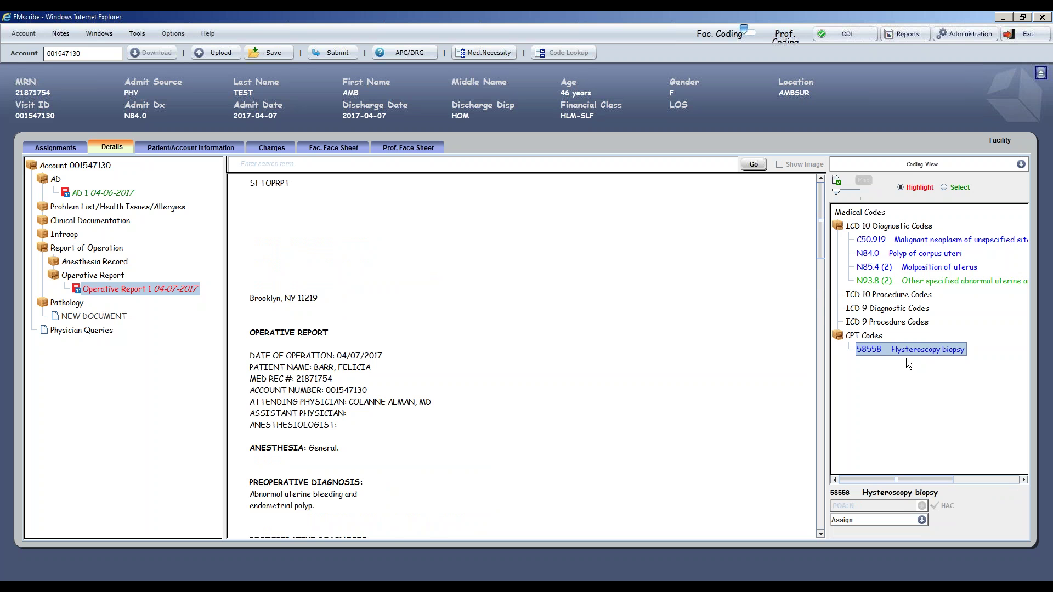
pyautogui.scroll(-5, 489, 380)
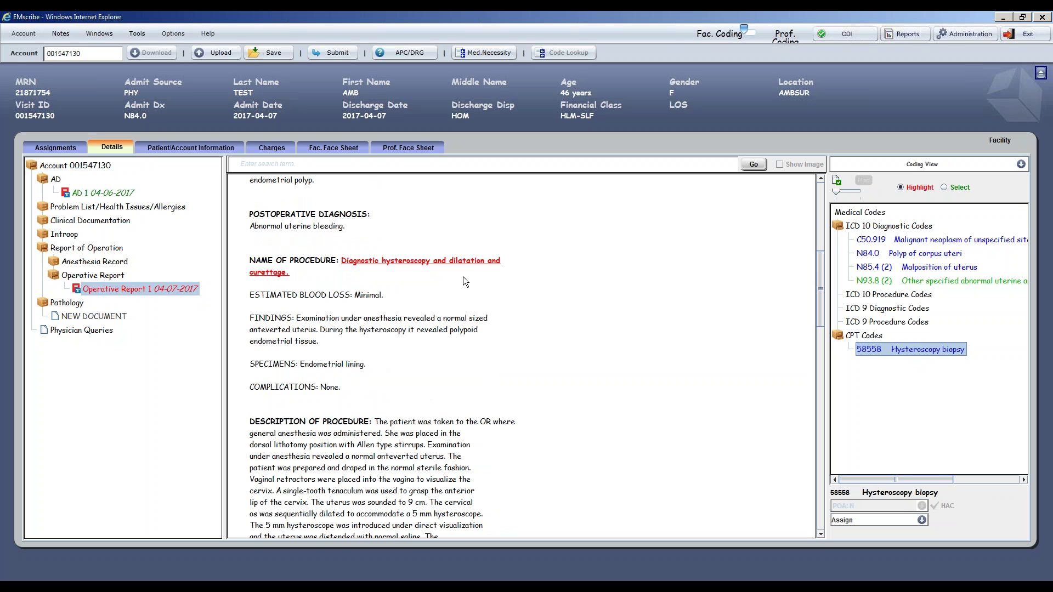
pyautogui.click(366, 268)
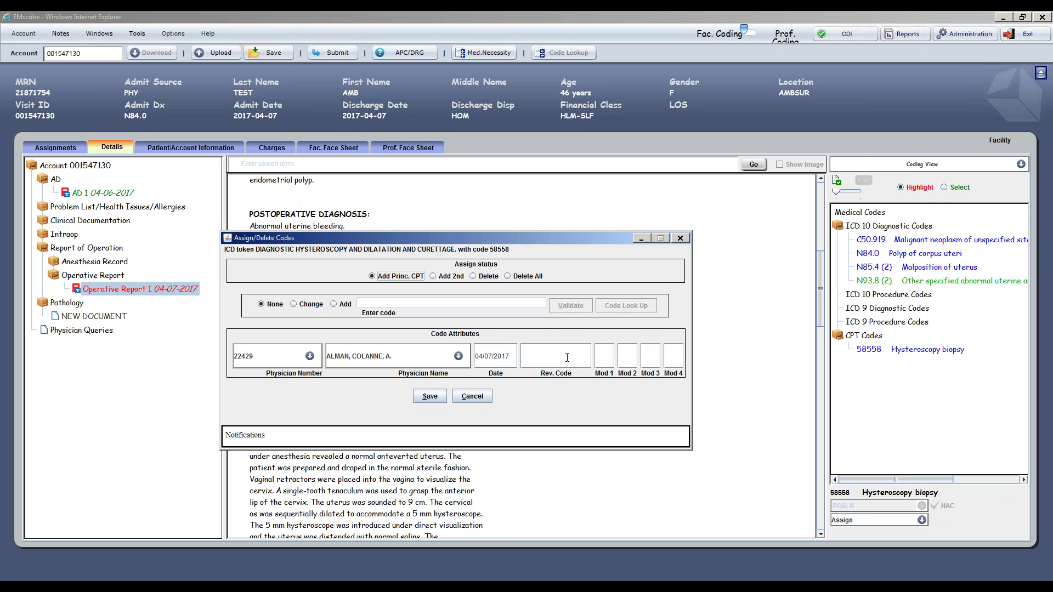
pyautogui.click(428, 396)
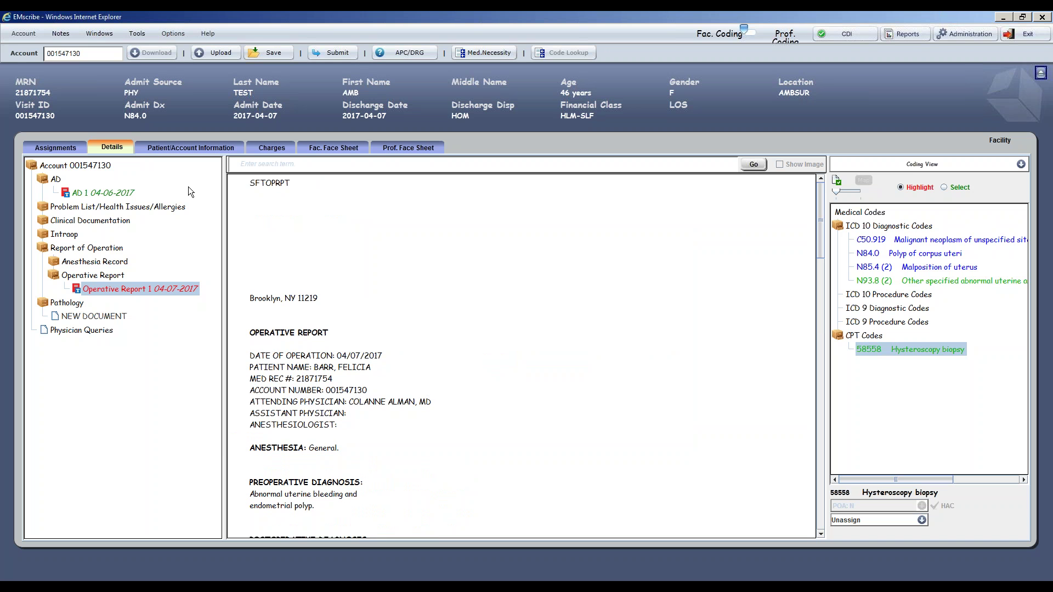
# Step: Switch to the Patient/Account Information sheet showing physicians and visit details
pyautogui.click(189, 149)
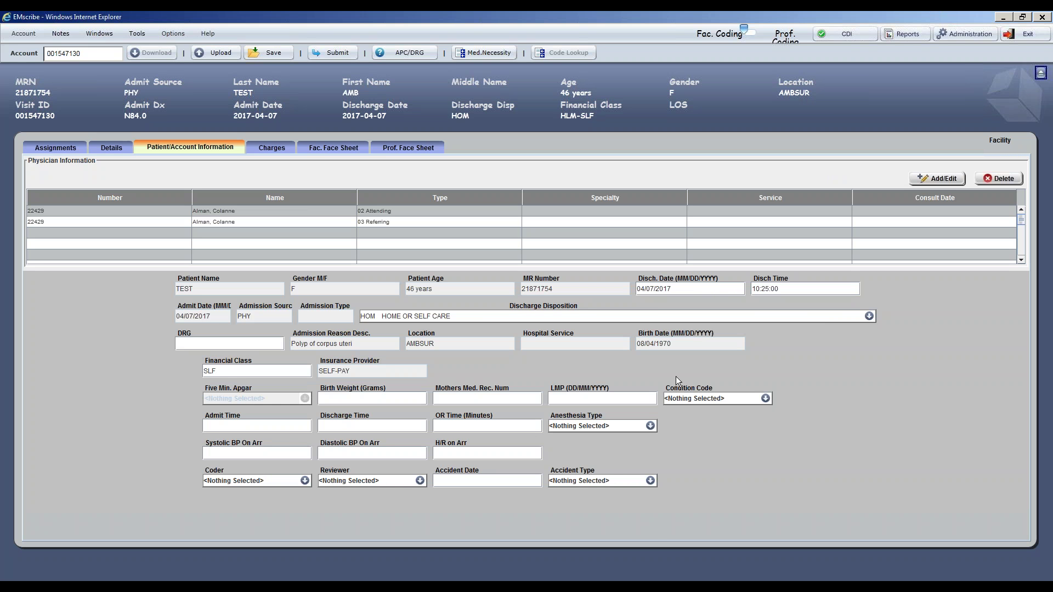
# Step: From the account's Charges list, search the charge master for the term '4'
pyautogui.click(275, 149)
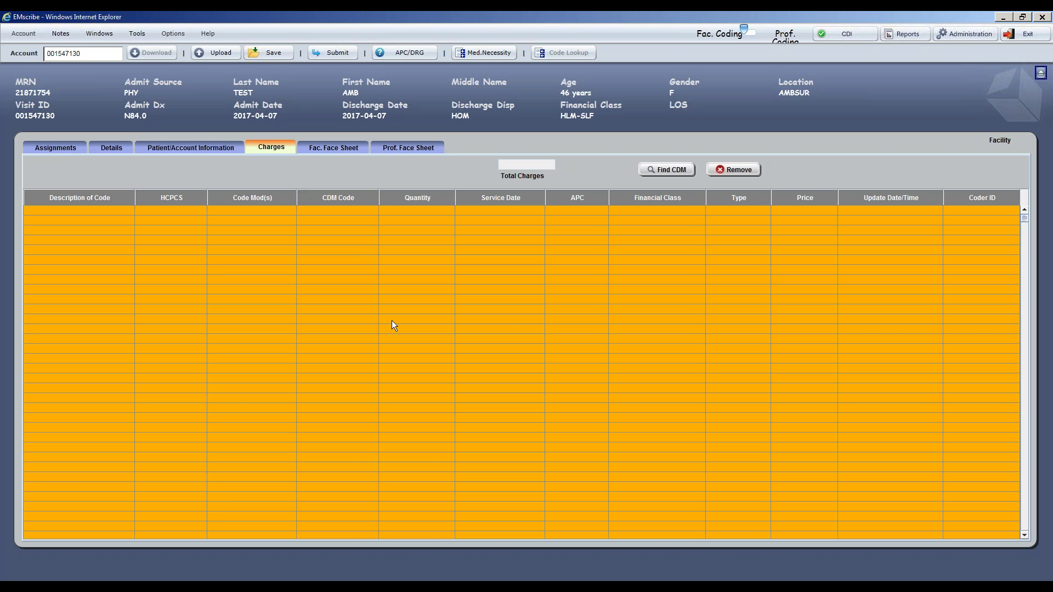
pyautogui.click(674, 173)
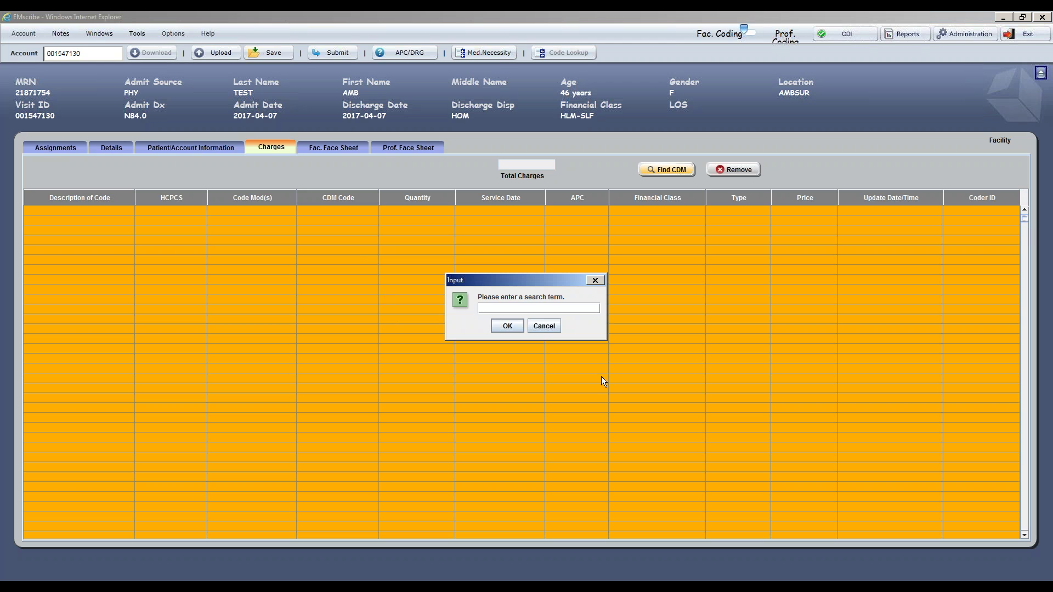
pyautogui.write('4')
pyautogui.click(502, 330)
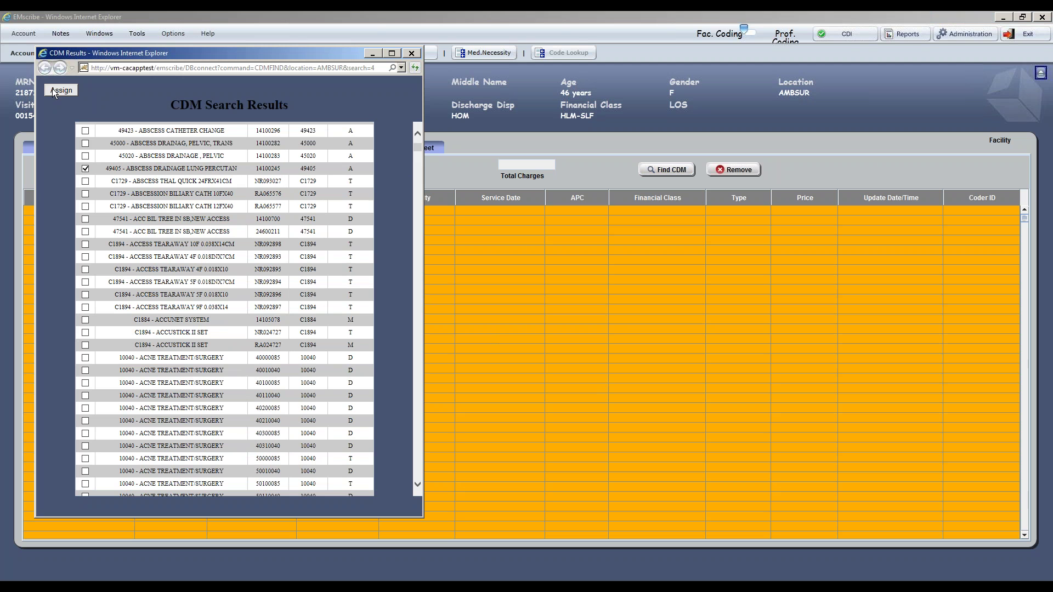
# Step: Check the 49405 ABSCESS DRAINAGE LUNG PERCUTAN charge (CDM 14100245) and assign it to the account
pyautogui.doubleClick(272, 170)
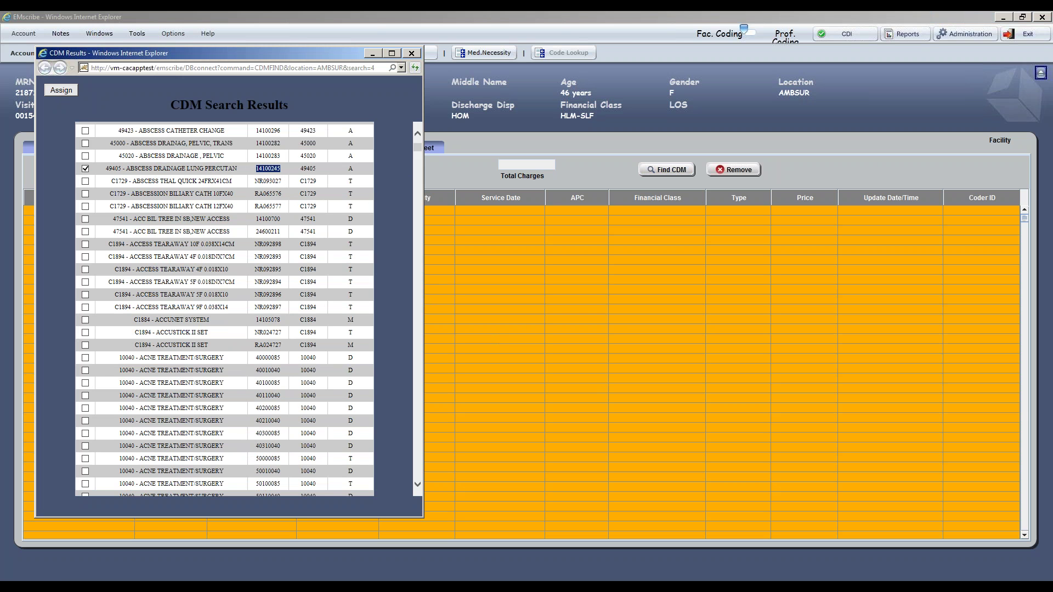
pyautogui.doubleClick(114, 169)
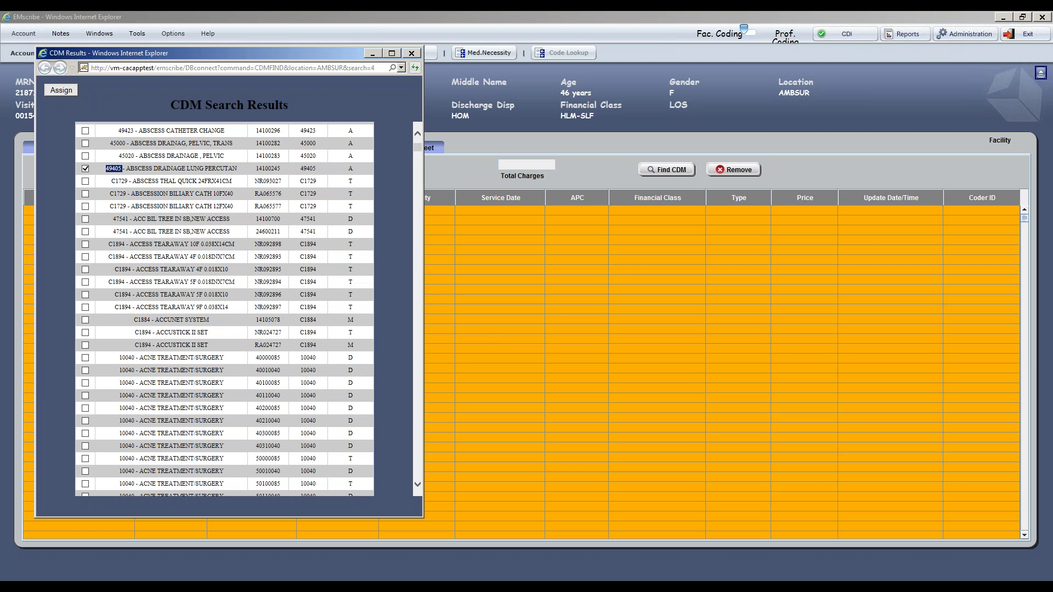
pyautogui.doubleClick(139, 169)
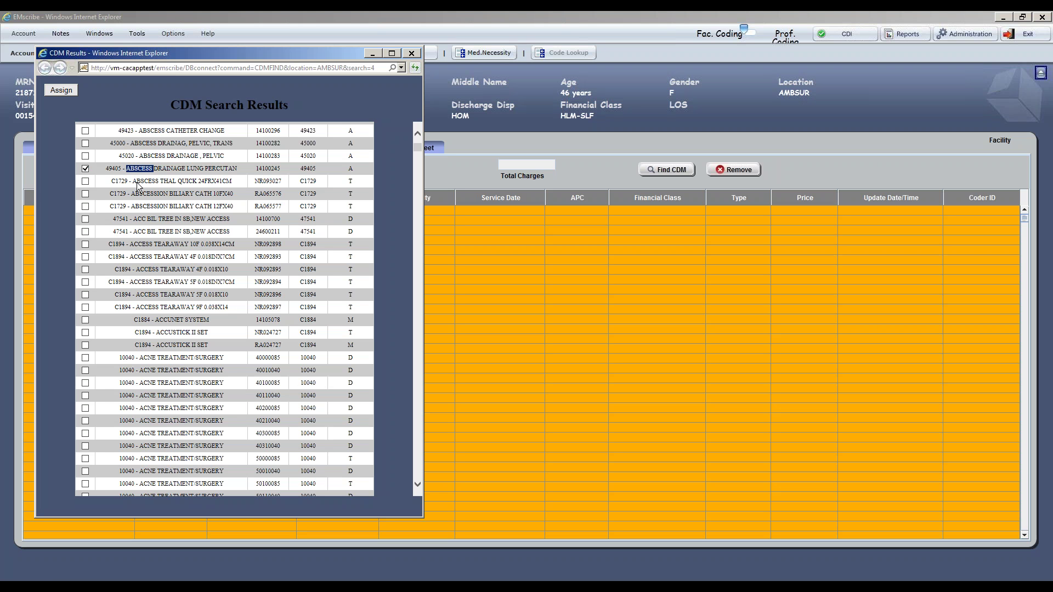
pyautogui.click(60, 91)
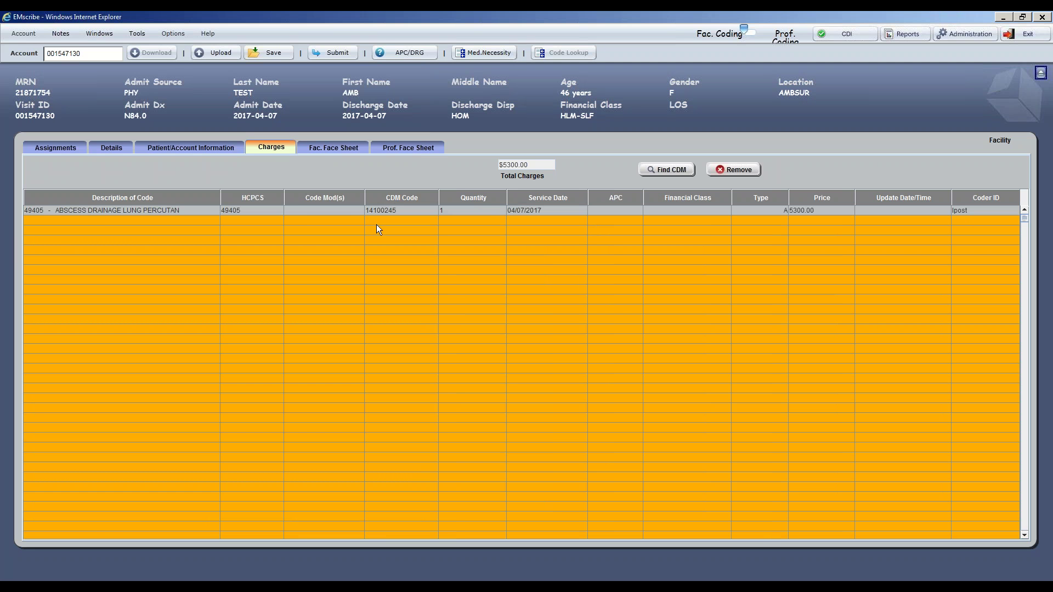
pyautogui.click(347, 149)
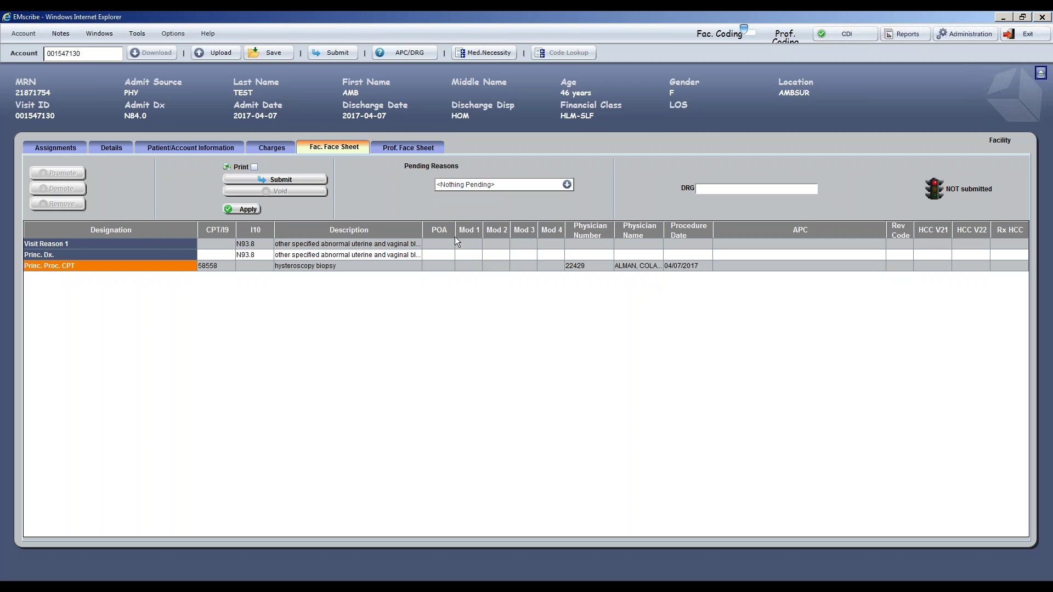
# Step: Put the account on hold with pending reason AMBS-1 Need Review by Coding Mgr
pyautogui.click(565, 186)
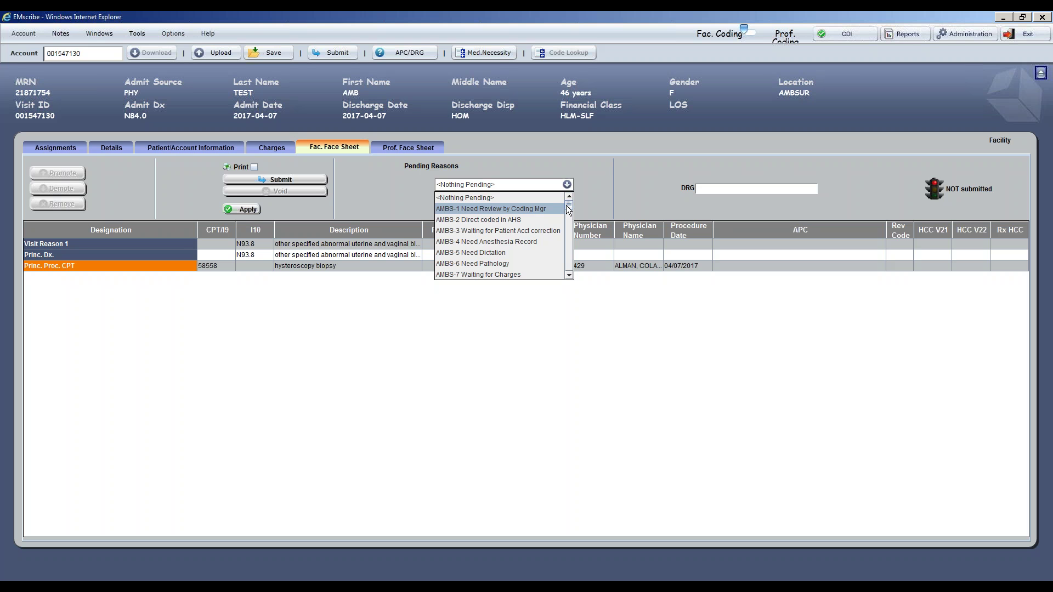
pyautogui.moveTo(568, 210)
pyautogui.mouseDown()
pyautogui.moveTo(567, 271)
pyautogui.moveTo(570, 199)
pyautogui.mouseUp()
pyautogui.click(517, 209)
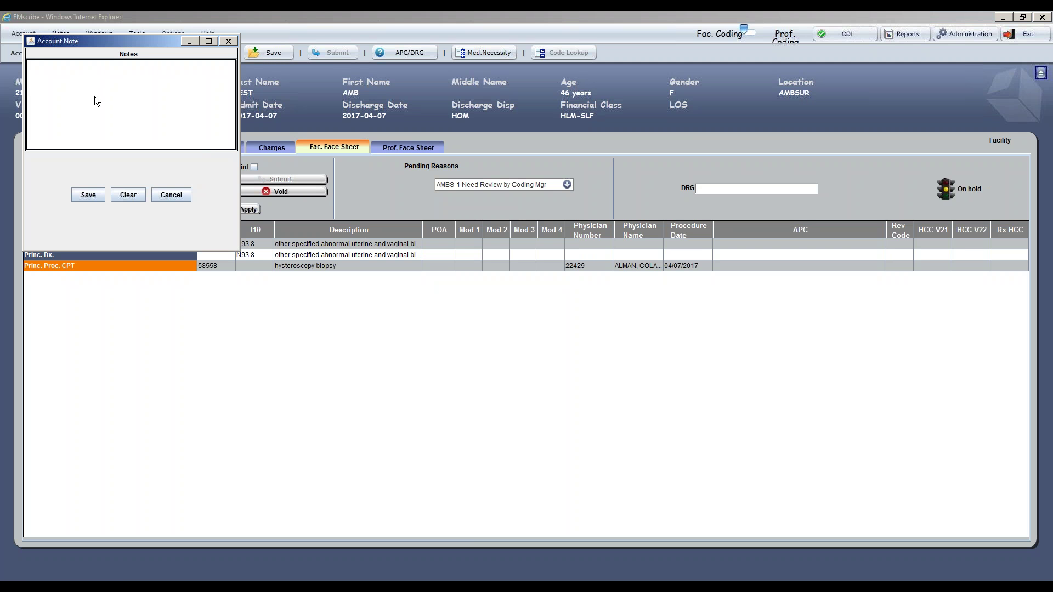
# Step: Save the account note "I can't submit"
pyautogui.write("I can't submit")
pyautogui.click(101, 193)
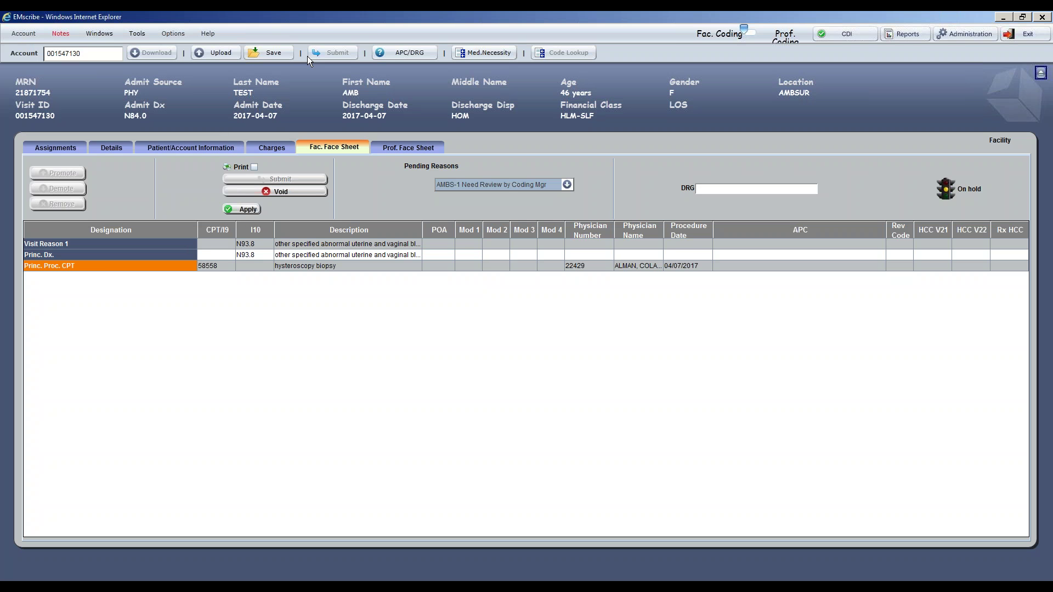
pyautogui.click(469, 187)
# Step: Reset pending reason to Nothing Pending, attempt submission, and dismiss the missing OR time/anesthesia errors
pyautogui.click(466, 200)
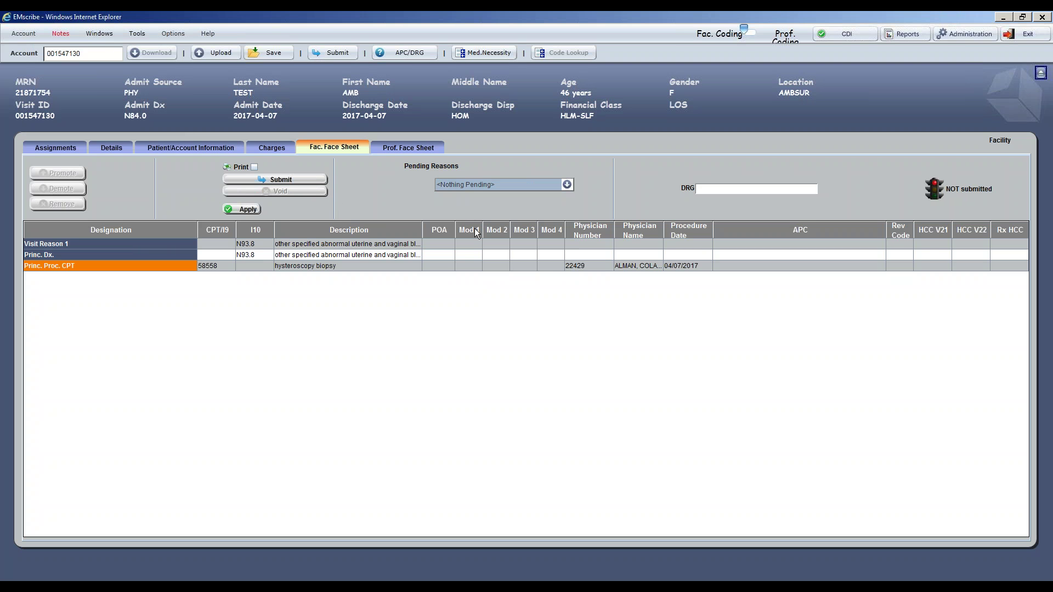
pyautogui.click(325, 53)
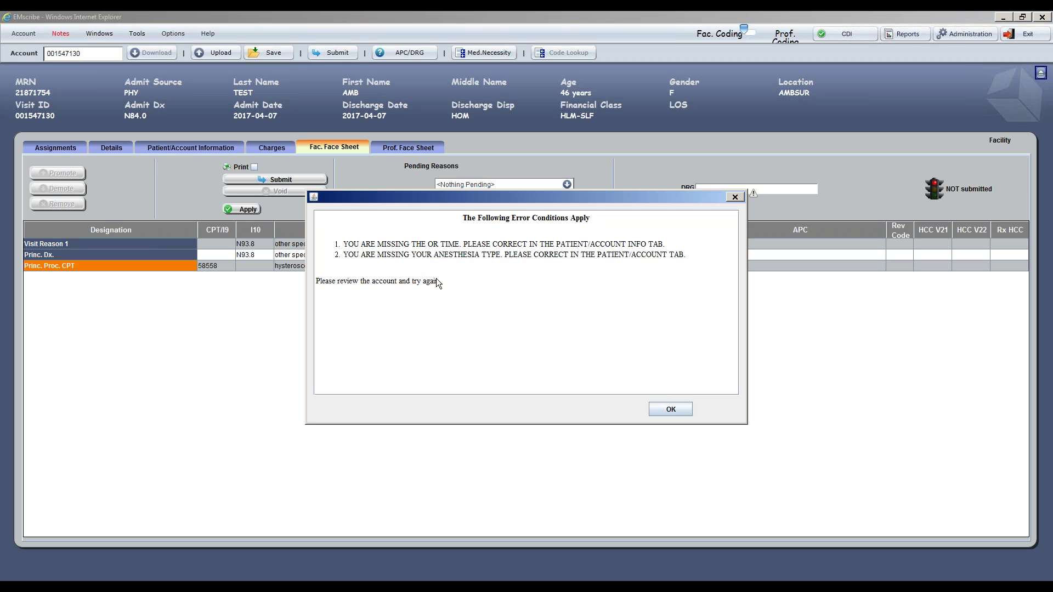
pyautogui.click(678, 409)
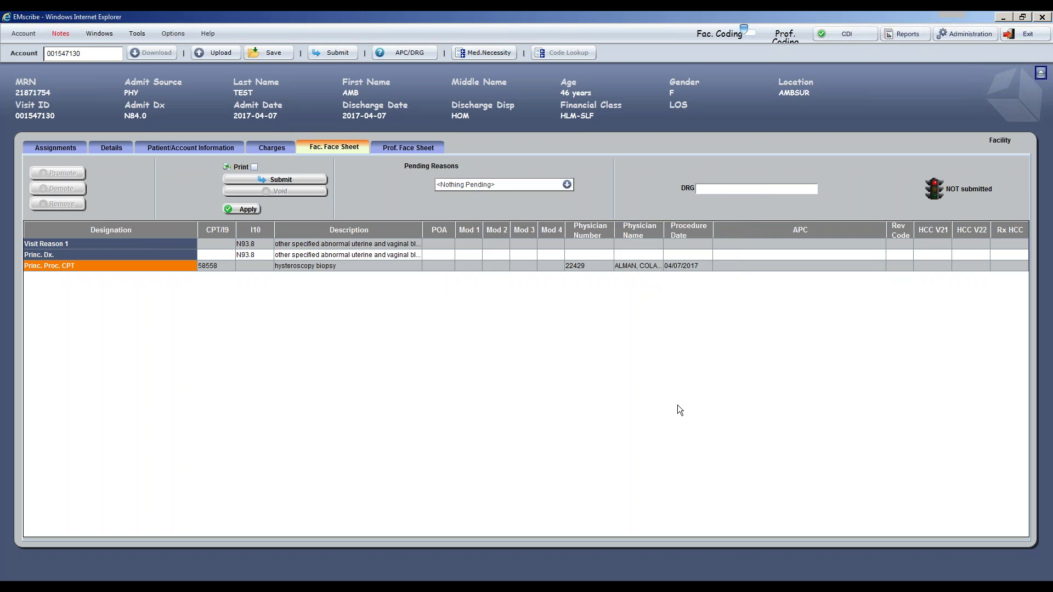
# Step: Enter OR time 45 minutes and anesthesia type GA General Anesthesia, then resubmit the account
pyautogui.click(216, 153)
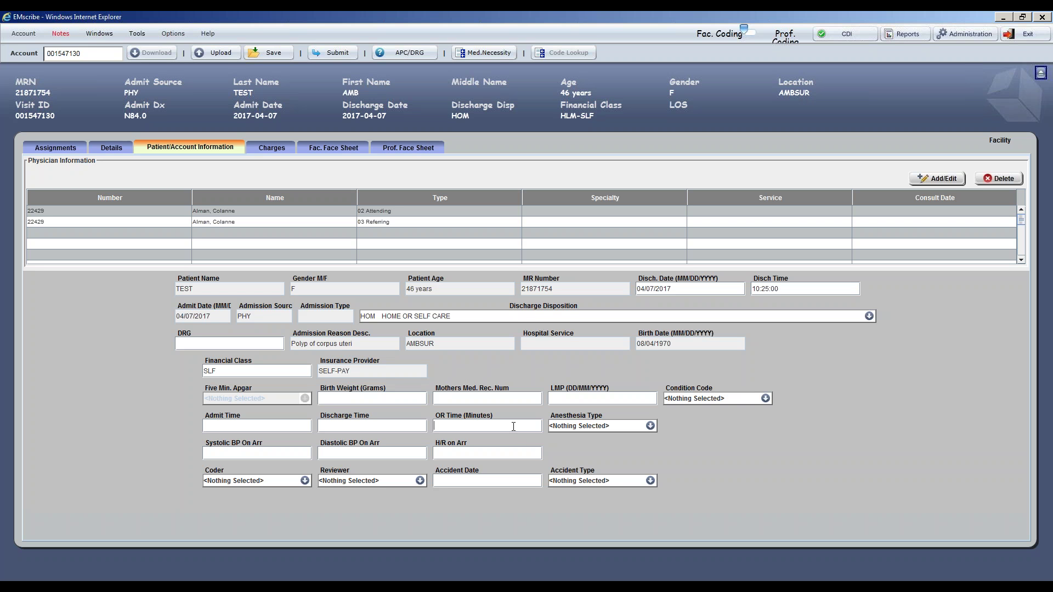
pyautogui.write('45')
pyautogui.click(650, 426)
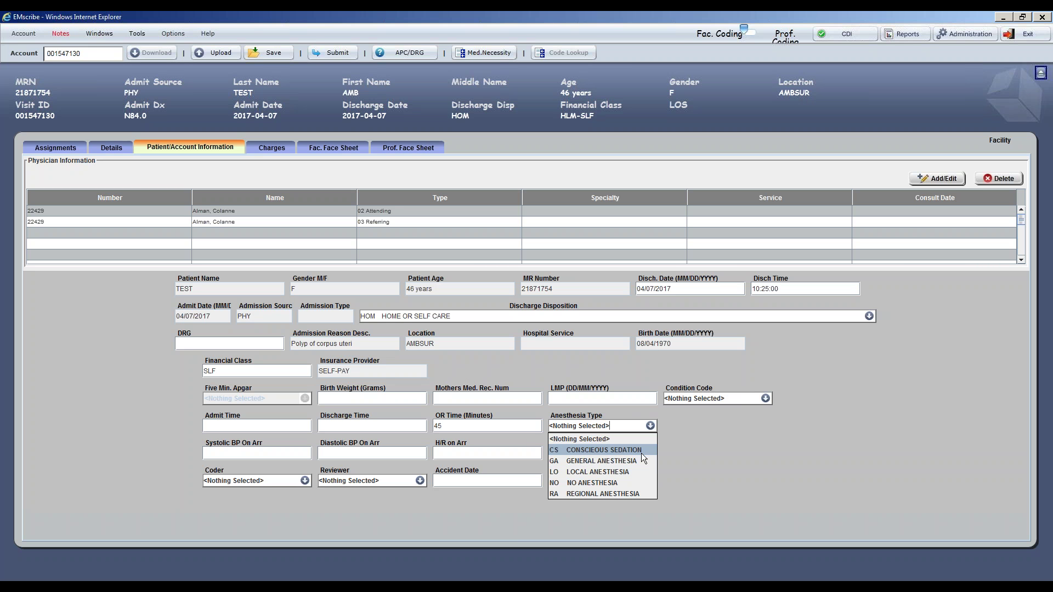
pyautogui.click(641, 461)
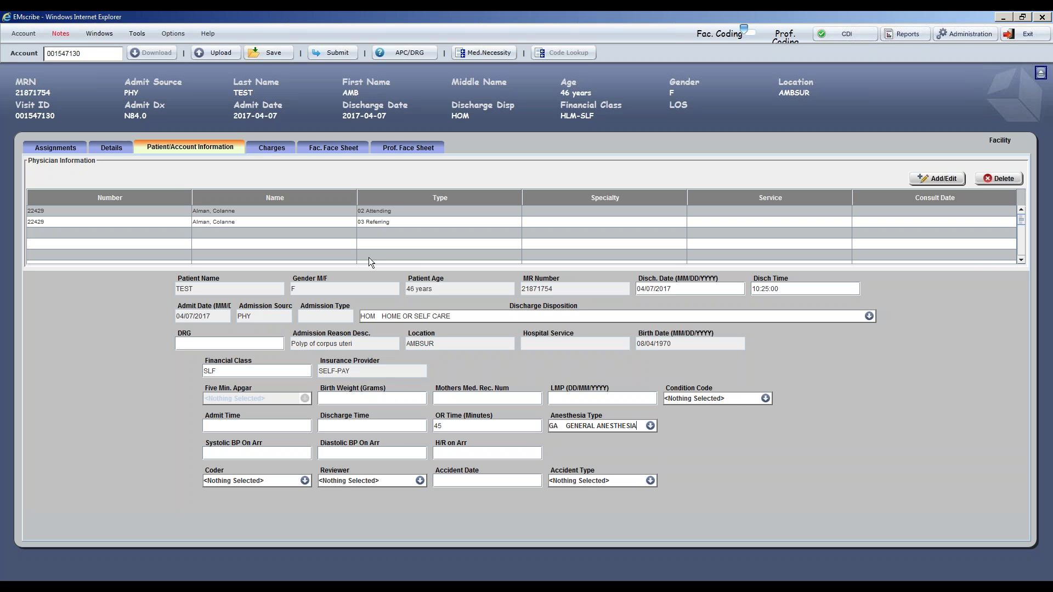
pyautogui.click(336, 55)
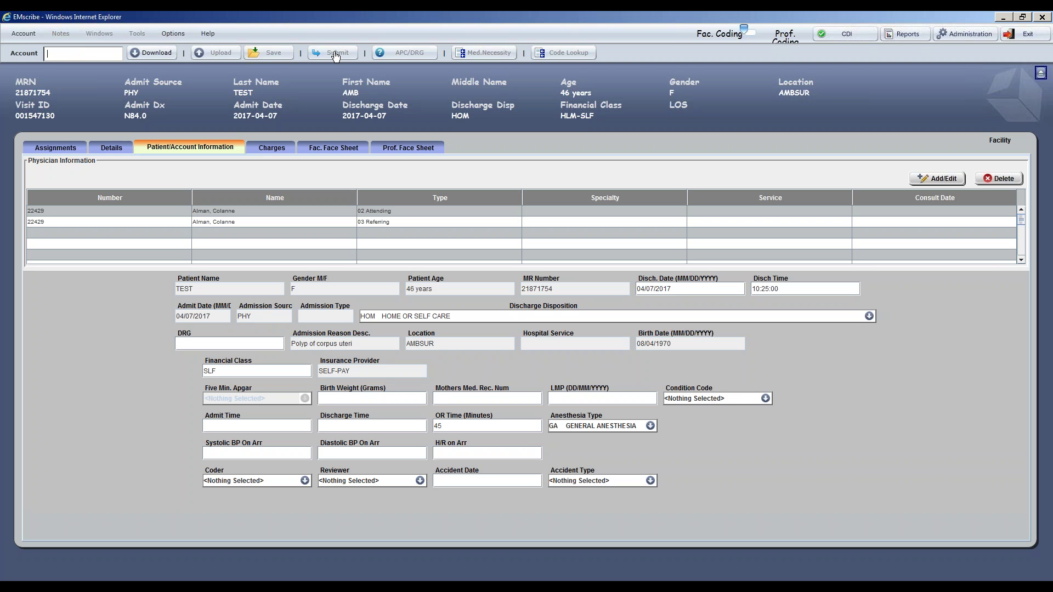